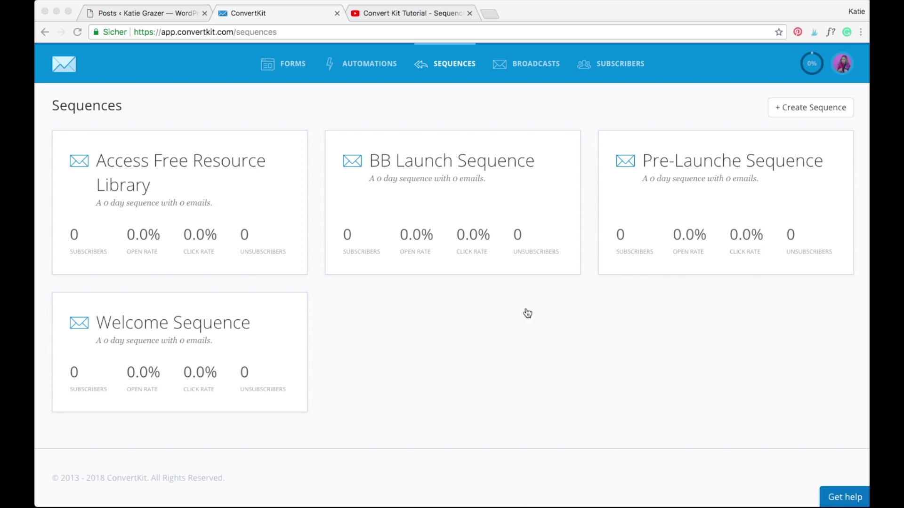
- Create a new email sequence named BB
{"action": "left_click", "coordinate": [810, 115]}
{"action": "left_click", "coordinate": [810, 108]}
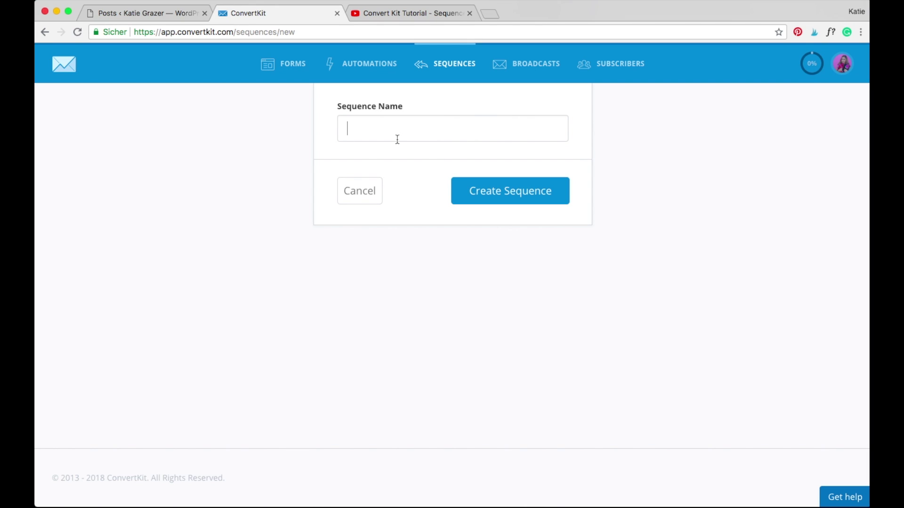
{"action": "type", "text": "BB"}
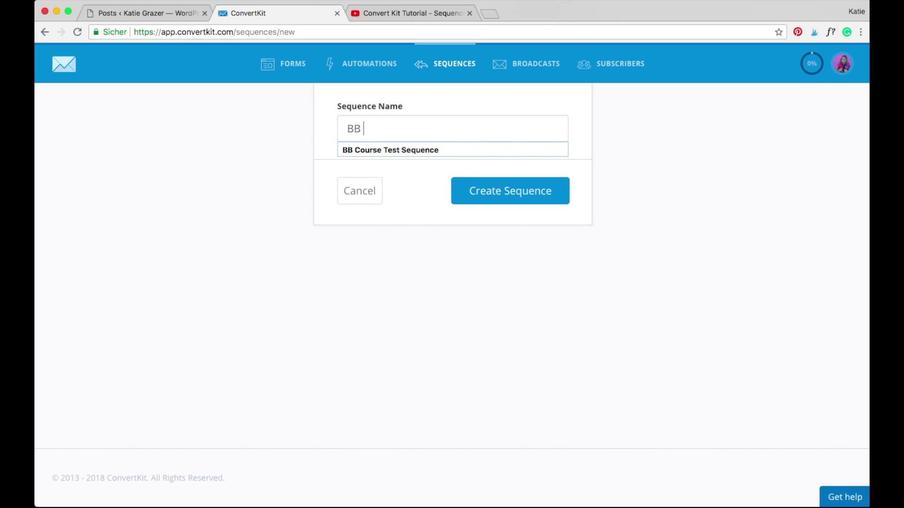
{"action": "key", "text": "Down"}
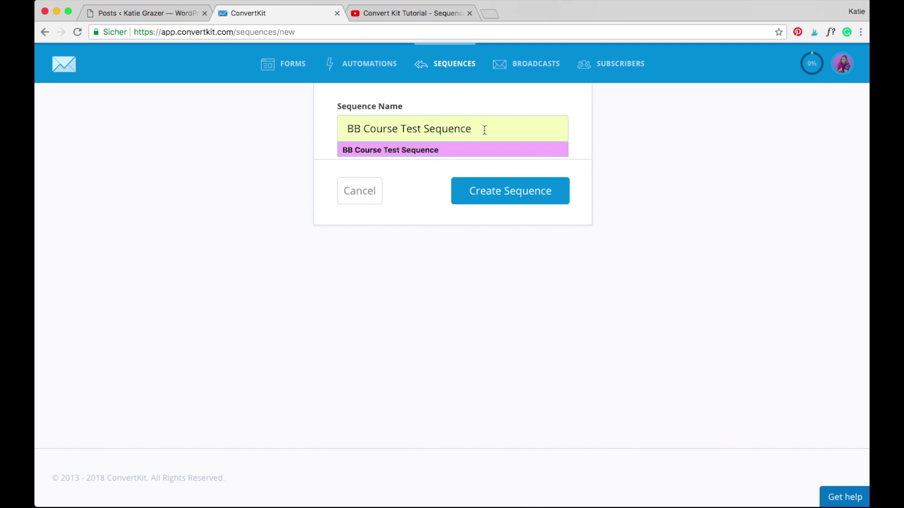
{"action": "left_click", "coordinate": [501, 193]}
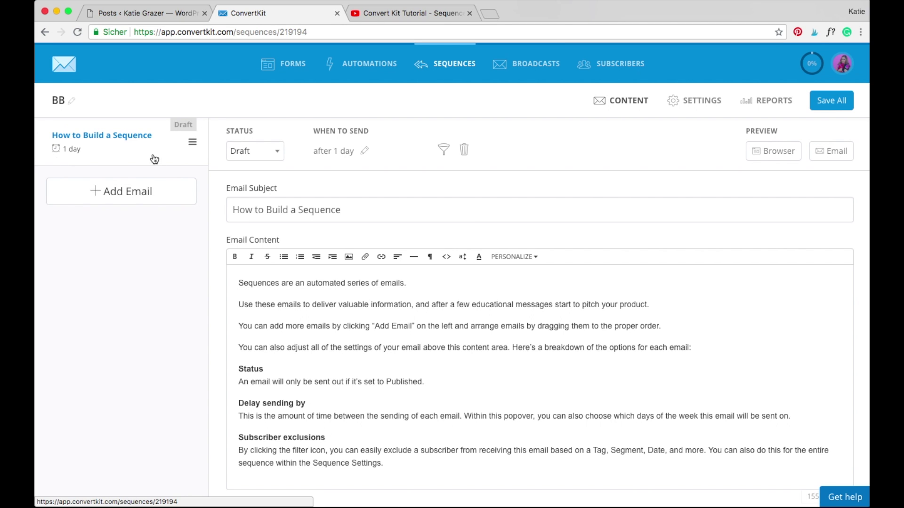
- Replace the first email's subject with "Welcome to the Bloggy Badass Course"
{"action": "left_click", "coordinate": [368, 211]}
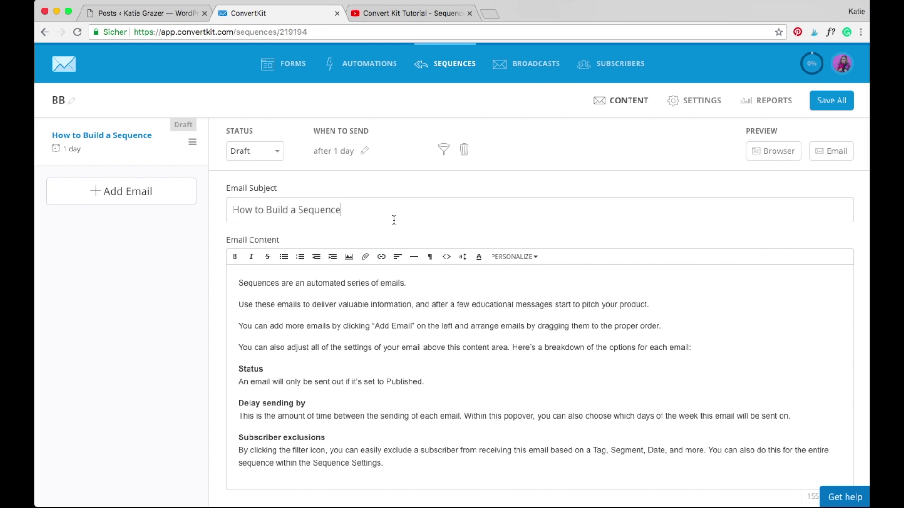
{"action": "triple_click", "coordinate": [369, 380]}
{"action": "left_click_drag", "start_coordinate": [235, 281], "coordinate": [383, 467]}
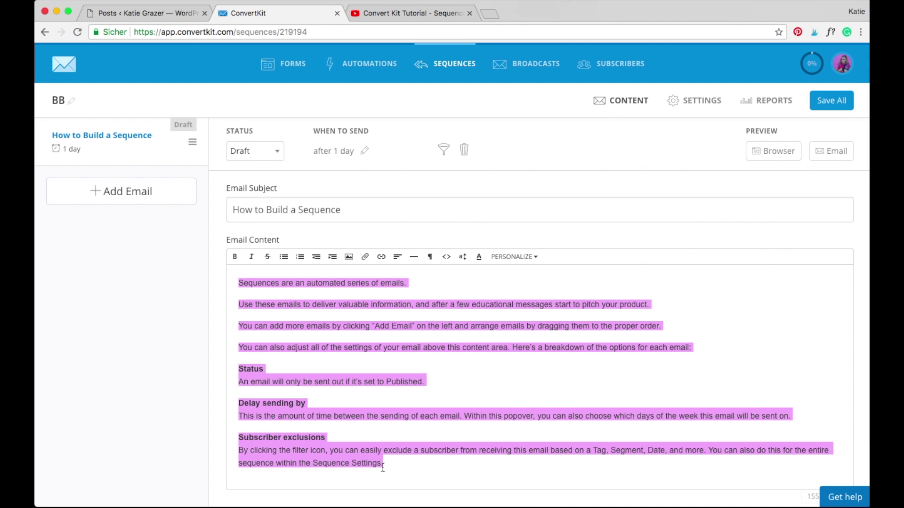
{"action": "triple_click", "coordinate": [298, 213]}
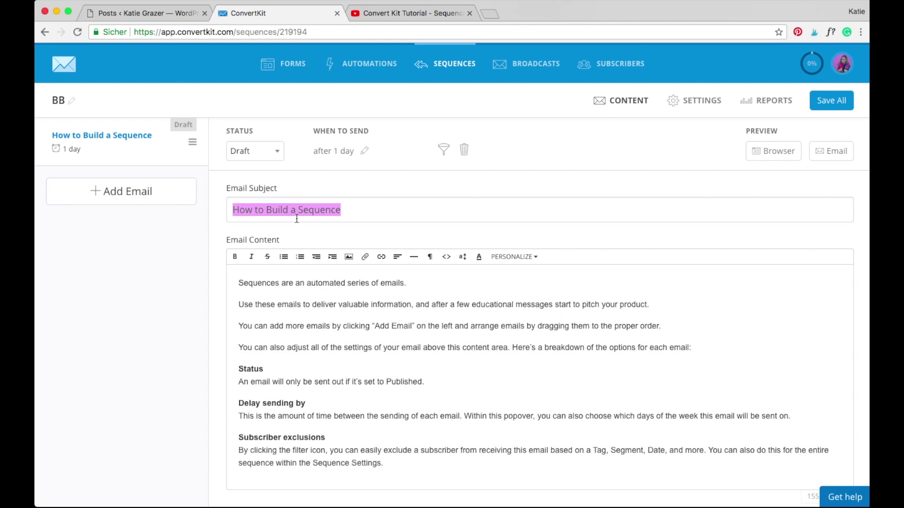
{"action": "type", "text": "Welcome to the Bloggy Badas"}
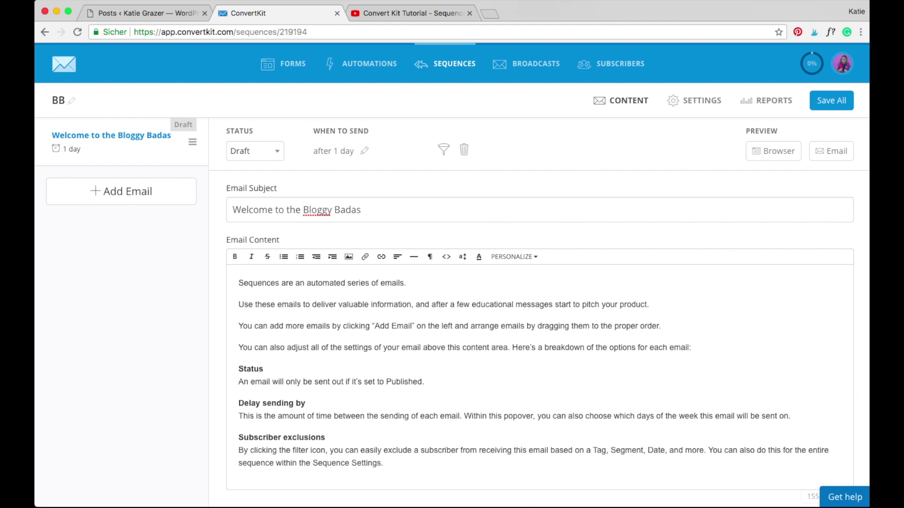
{"action": "type", "text": "s Course"}
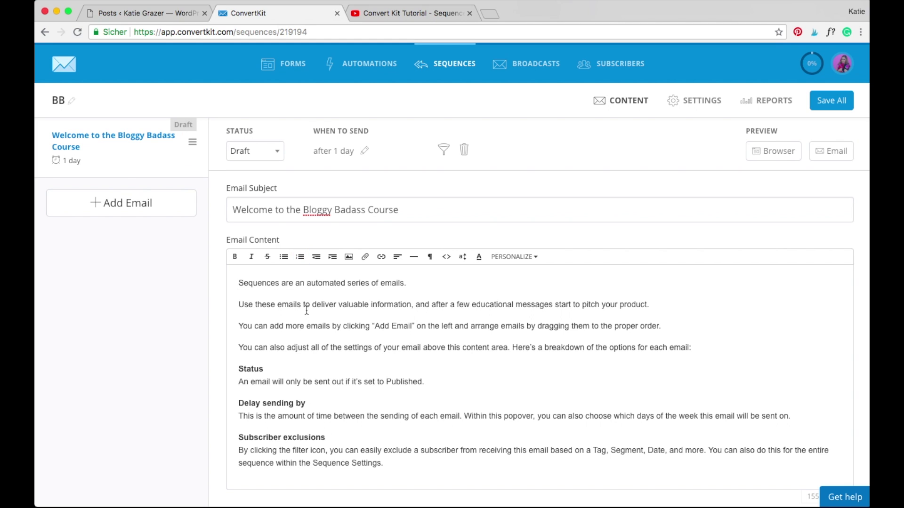
{"action": "left_click_drag", "start_coordinate": [238, 282], "coordinate": [417, 467]}
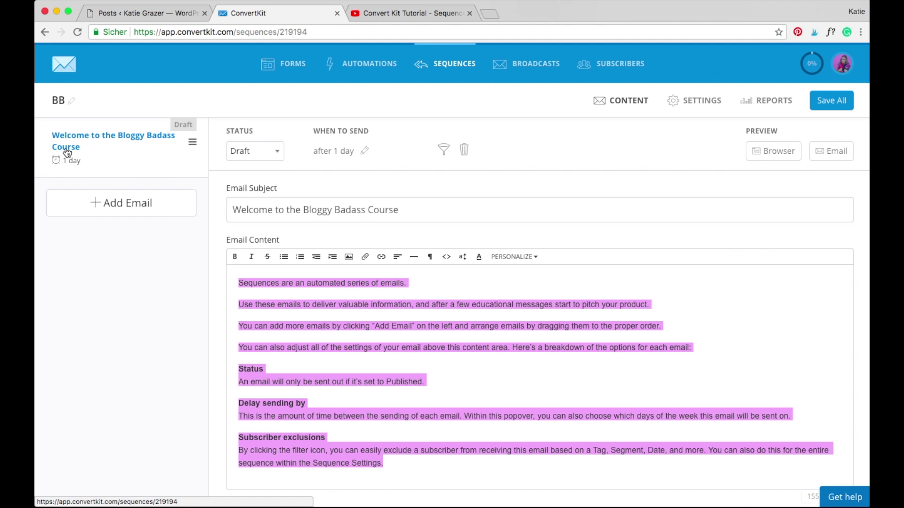
{"action": "left_click", "coordinate": [438, 415]}
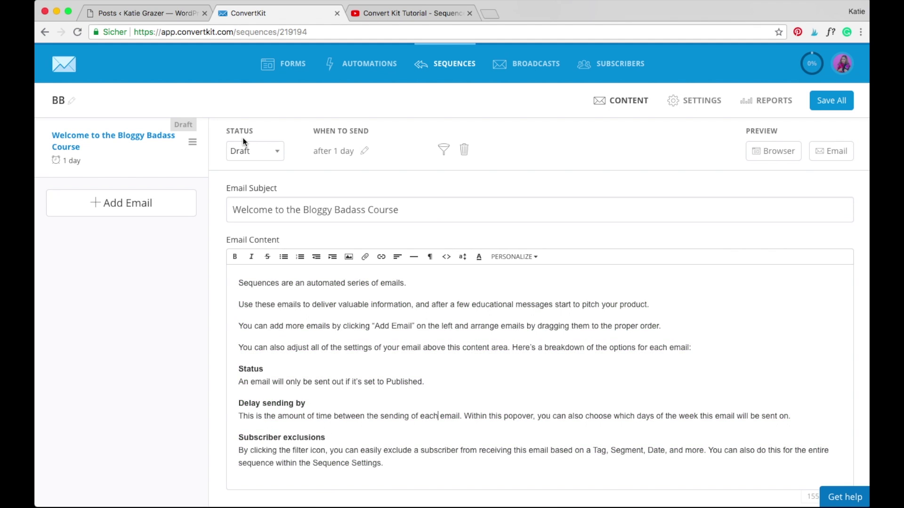
{"action": "left_click", "coordinate": [267, 147]}
{"action": "left_click", "coordinate": [272, 144]}
- Set the welcome email to go out 0 days after subscription
{"action": "left_click", "coordinate": [365, 153]}
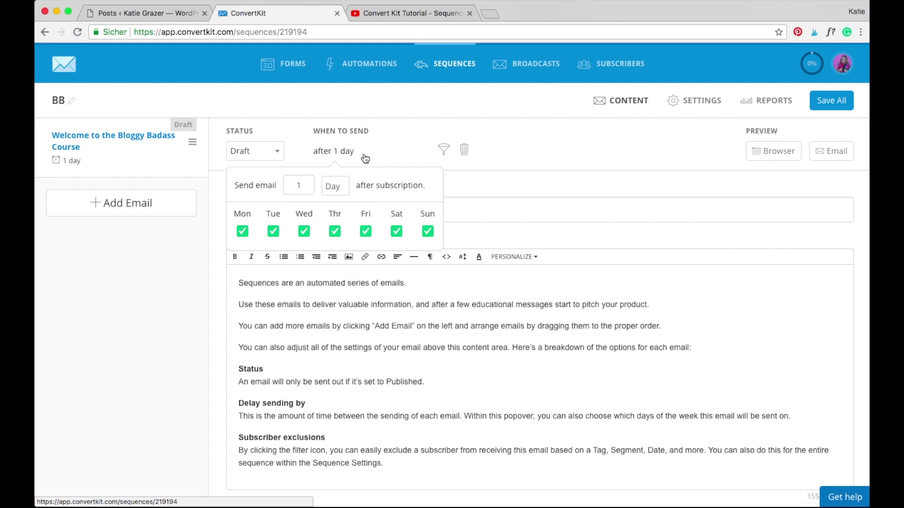
{"action": "left_click", "coordinate": [304, 187]}
{"action": "key", "text": "BackSpace"}
{"action": "type", "text": "0"}
{"action": "left_click", "coordinate": [510, 296]}
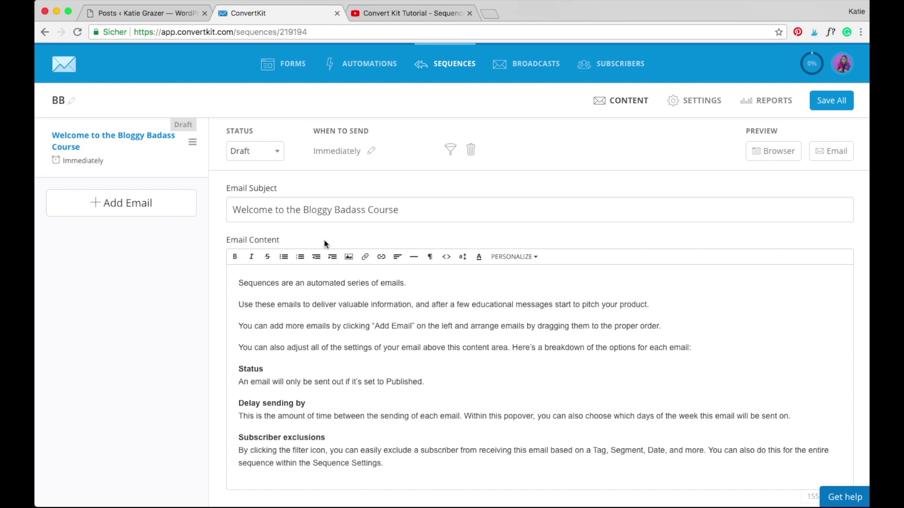
- Exclude Saturday and Sunday from the welcome email's sending days, keeping Monday to Friday
{"action": "left_click", "coordinate": [374, 149]}
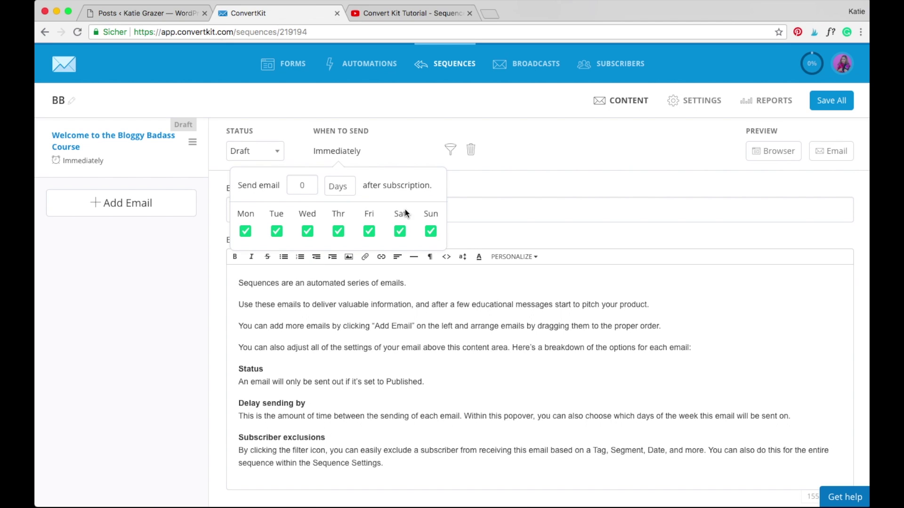
{"action": "left_click", "coordinate": [400, 231]}
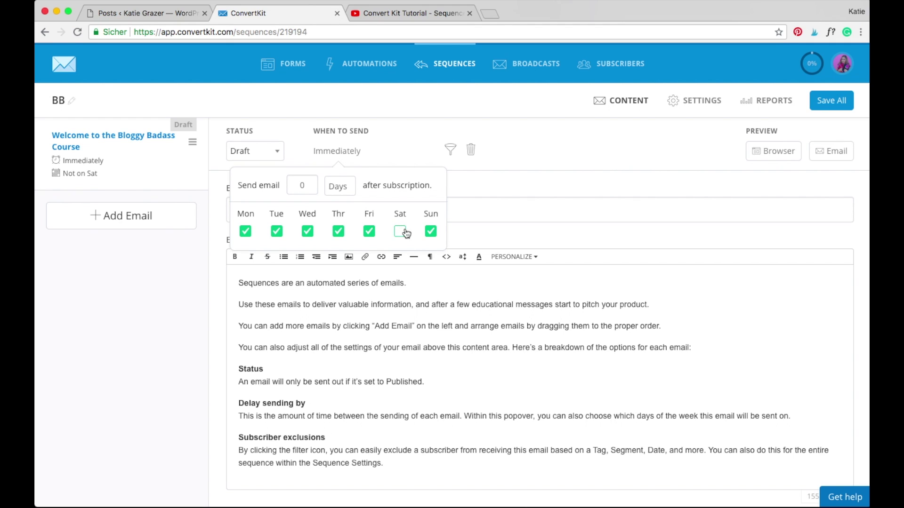
{"action": "left_click", "coordinate": [431, 231]}
{"action": "left_click", "coordinate": [400, 233]}
{"action": "left_click", "coordinate": [399, 231]}
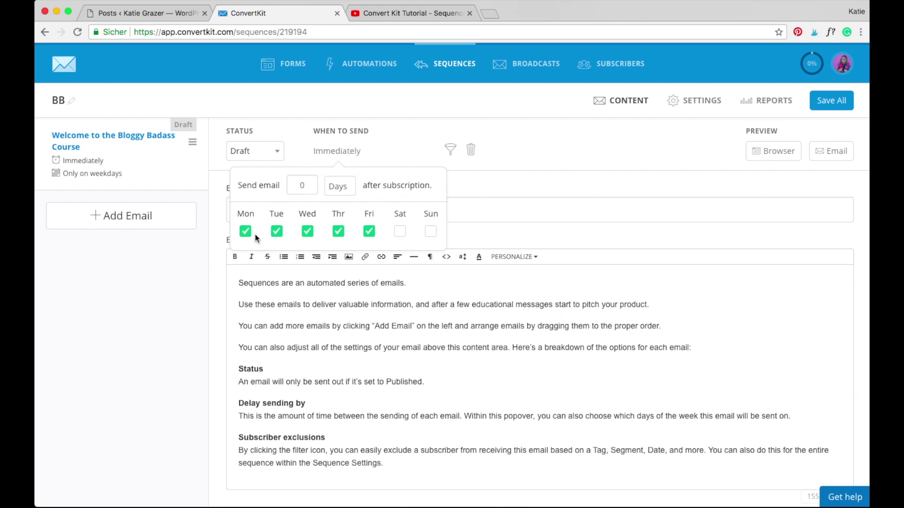
{"action": "left_click", "coordinate": [410, 325]}
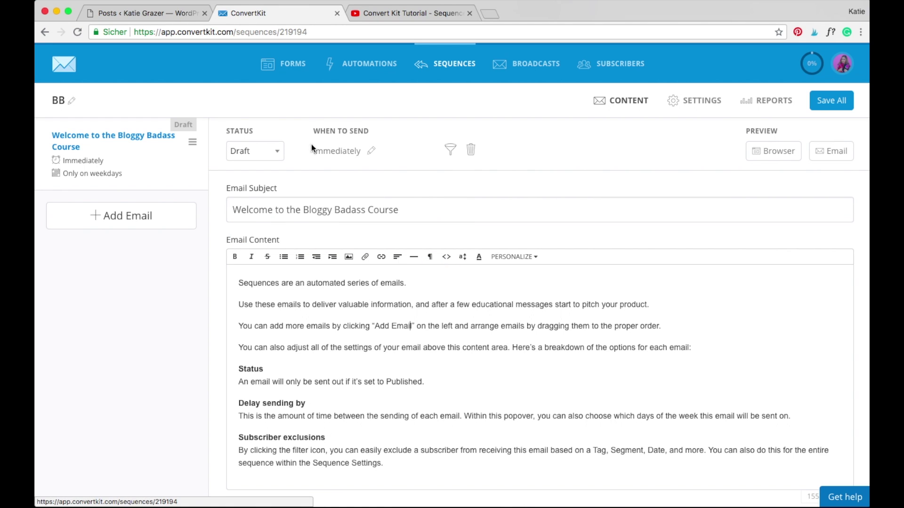
{"action": "left_click_drag", "start_coordinate": [238, 325], "coordinate": [303, 404]}
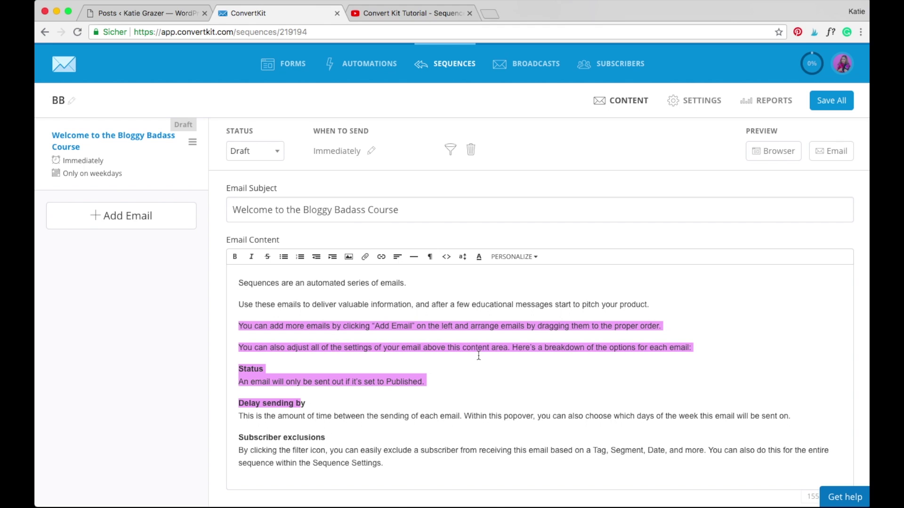
{"action": "left_click", "coordinate": [189, 264]}
- Add a second email to the sequence with the subject "3 Amazing Blog Posts you have to check out Now!"
{"action": "left_click", "coordinate": [156, 223]}
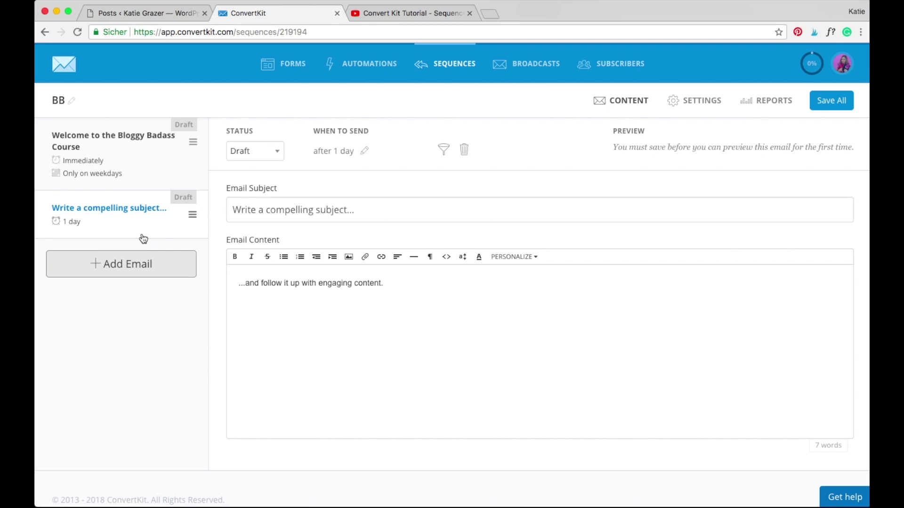
{"action": "triple_click", "coordinate": [331, 211]}
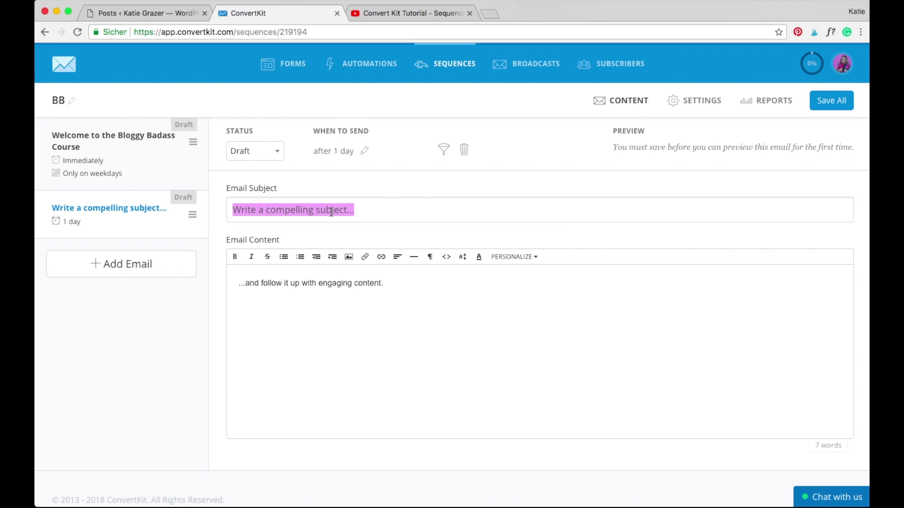
{"action": "type", "text": "3"}
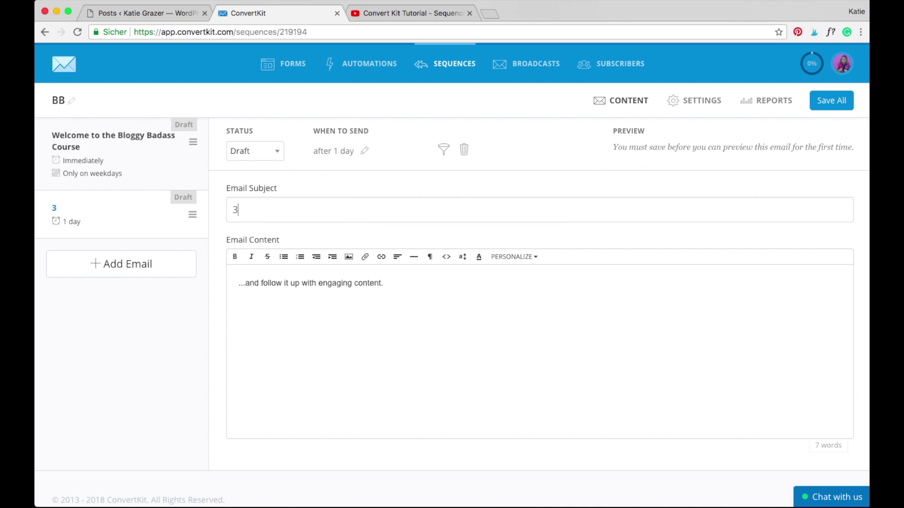
{"action": "type", "text": " Amazing Blog Posts"}
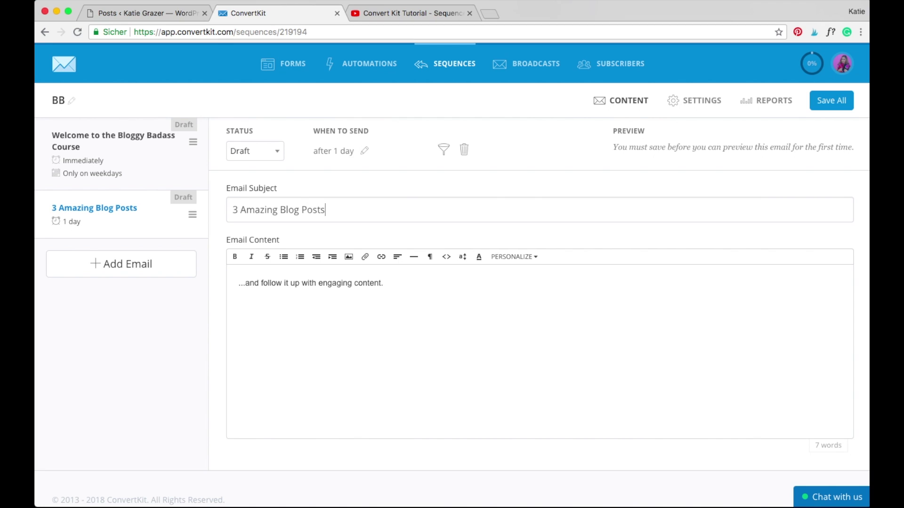
{"action": "type", "text": " you gave t"}
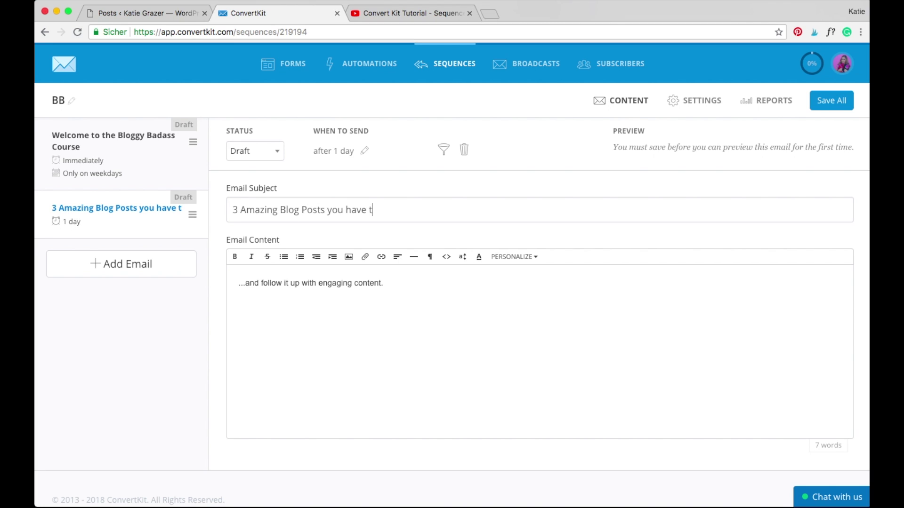
{"action": "type", "text": "o check ou"}
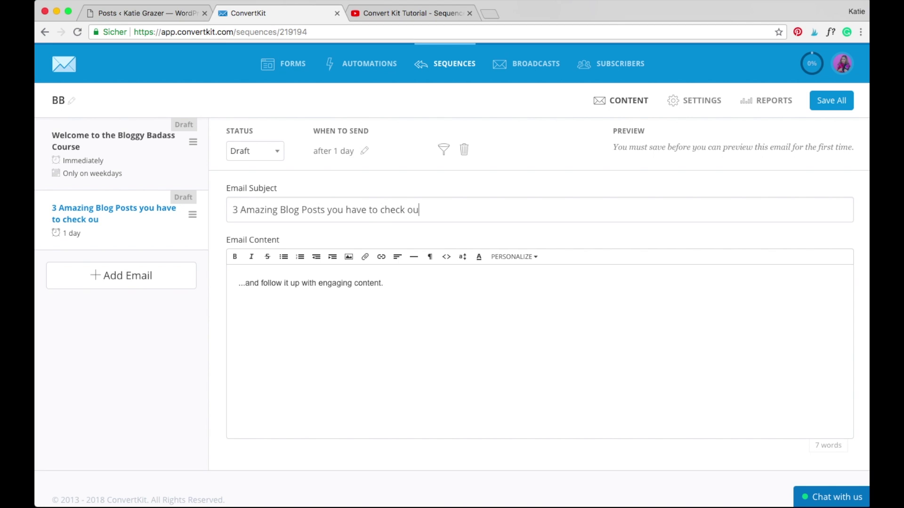
{"action": "type", "text": "t Now!"}
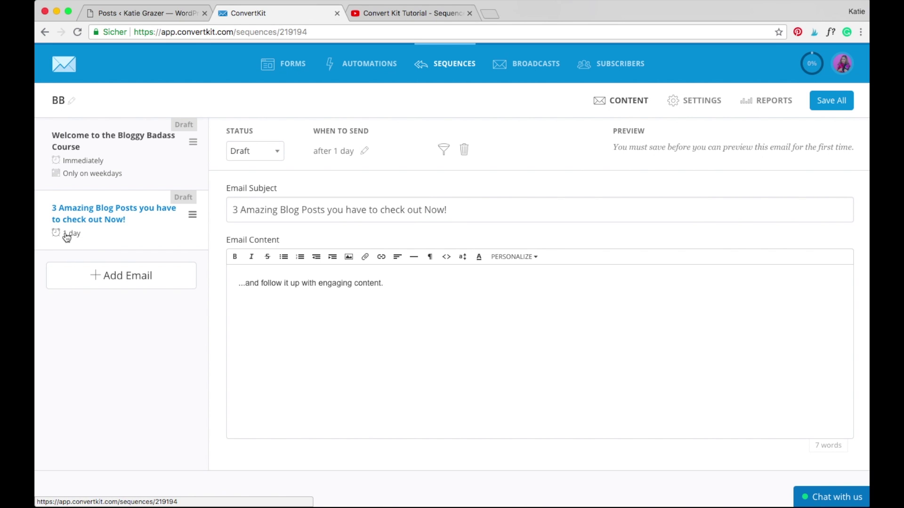
- Replace the second email's content with three placeholder lines: xxxx, xxxxx and xxxx
{"action": "left_click", "coordinate": [383, 210]}
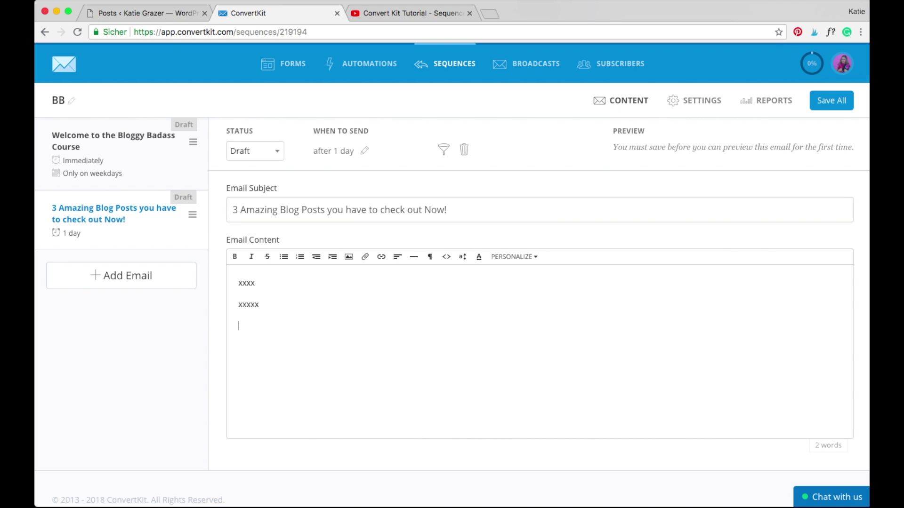
{"action": "type", "text": "xxxx"}
{"action": "left_click_drag", "start_coordinate": [281, 363], "coordinate": [233, 284]}
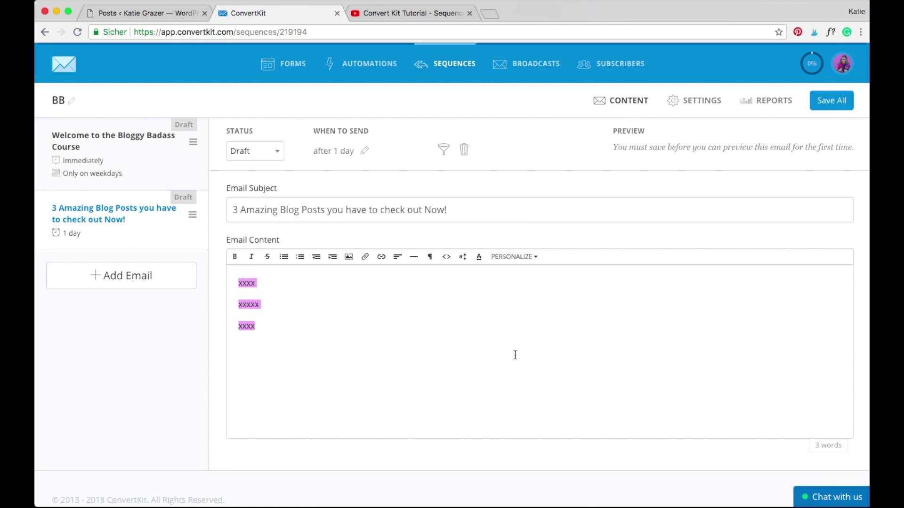
- Set the second email's sending delay to 2 days
{"action": "left_click", "coordinate": [364, 152]}
{"action": "key", "text": "Up"}
{"action": "left_click", "coordinate": [357, 382]}
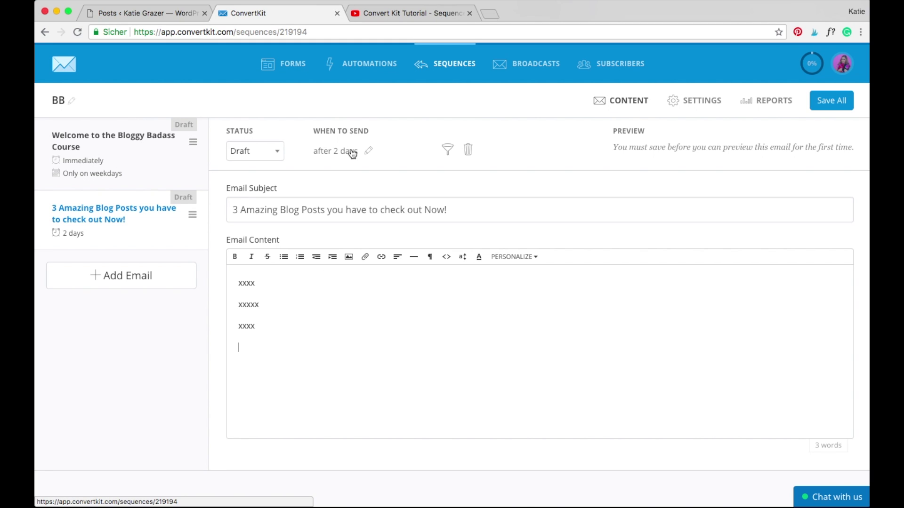
- Add a third email to the sequence with the subject "Course + Product"
{"action": "left_click", "coordinate": [151, 279]}
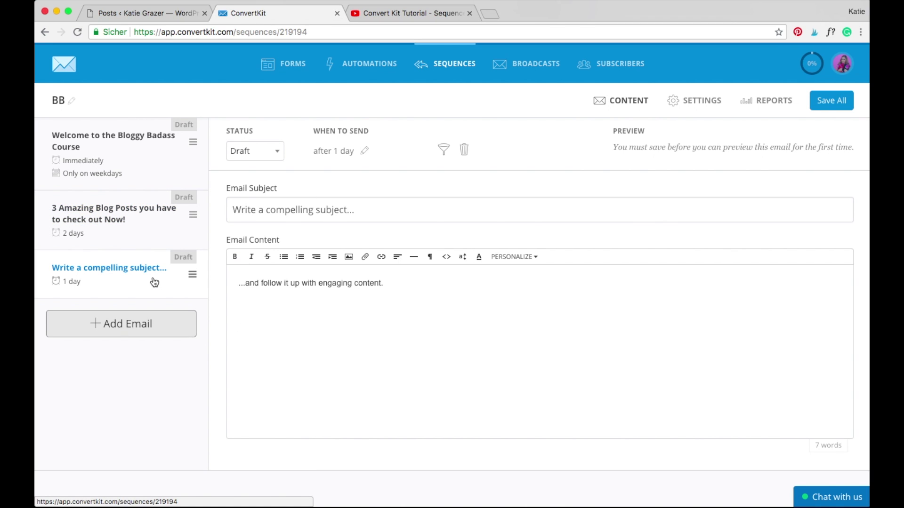
{"action": "left_click", "coordinate": [314, 216]}
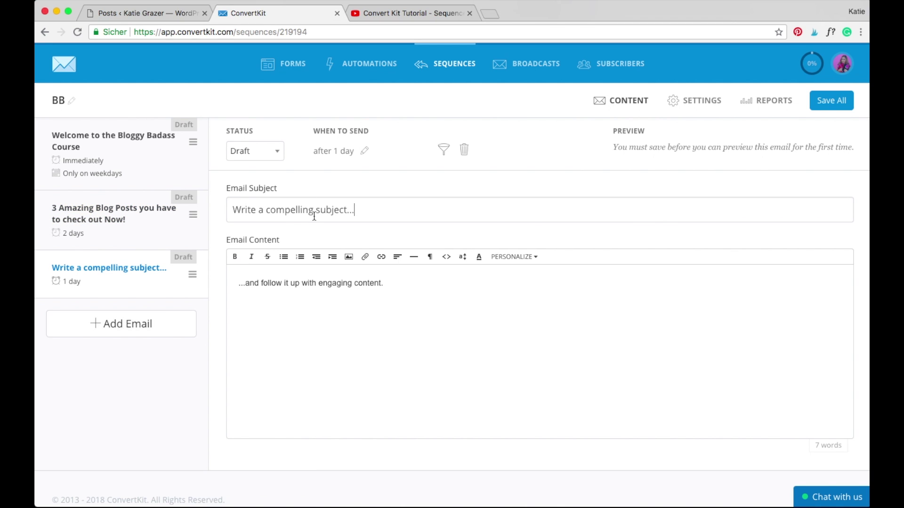
{"action": "key", "text": "super+a"}
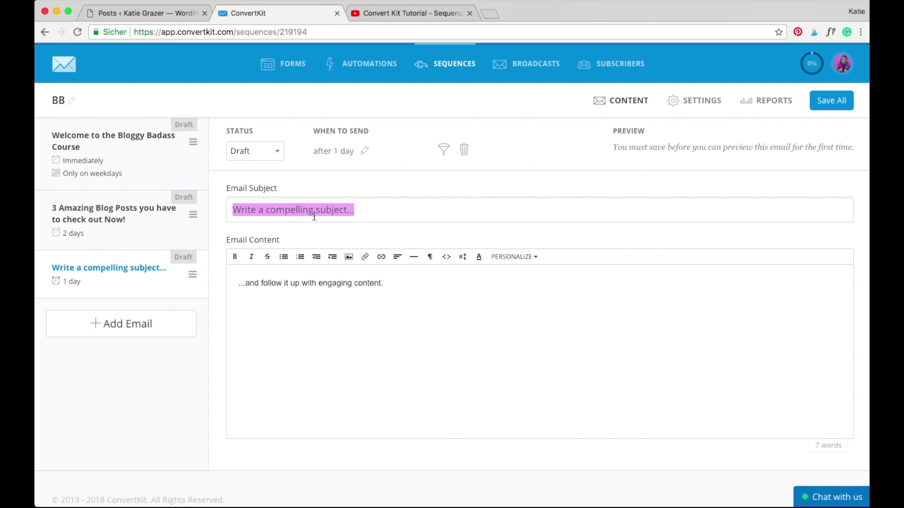
{"action": "type", "text": "Course "}
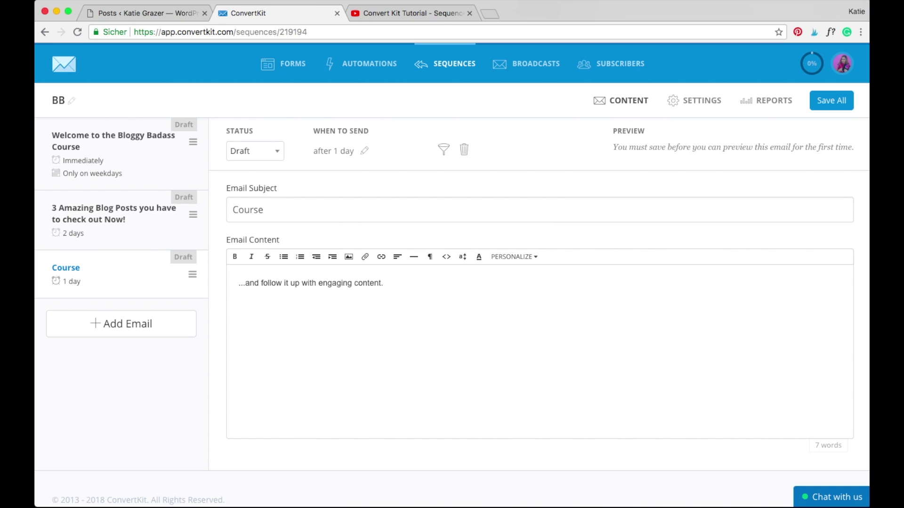
{"action": "type", "text": "+ Product"}
- Set the "Course + Product" email to be sent 5 days after the last email
{"action": "left_click", "coordinate": [366, 151]}
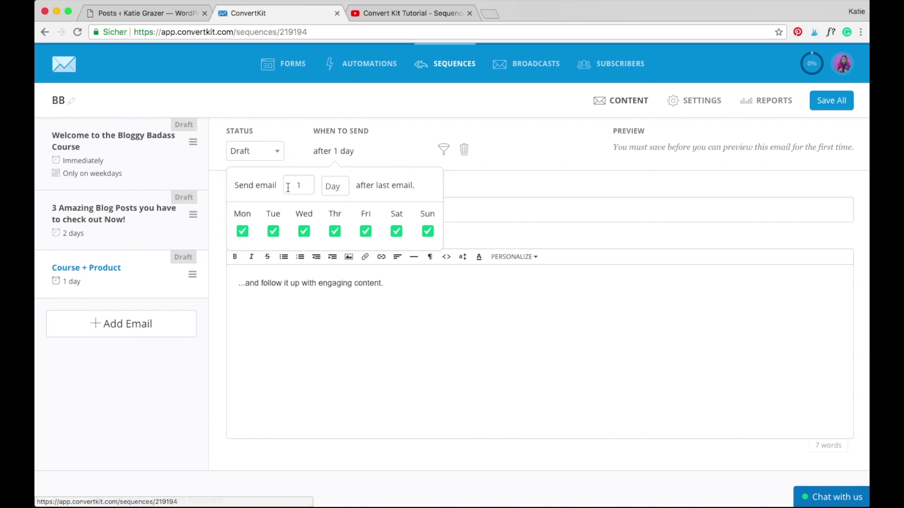
{"action": "left_click", "coordinate": [314, 183]}
{"action": "key", "text": "BackSpace"}
{"action": "type", "text": "5"}
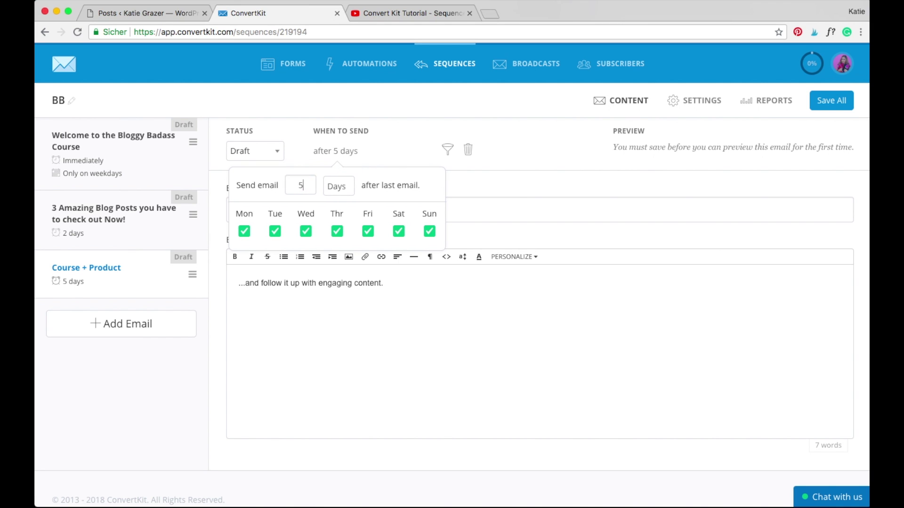
{"action": "left_click", "coordinate": [434, 343]}
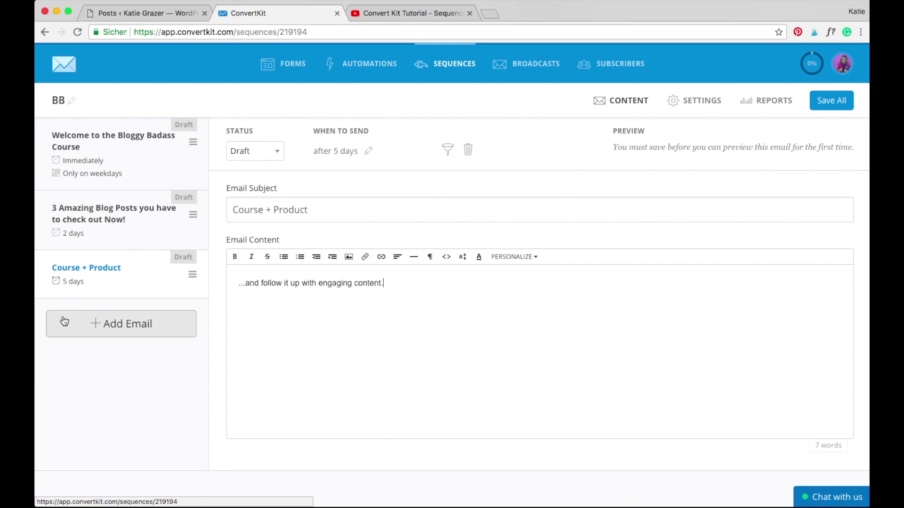
- Save all emails in the BB sequence and return to the sequences overview
{"action": "left_click_drag", "start_coordinate": [238, 283], "coordinate": [441, 285]}
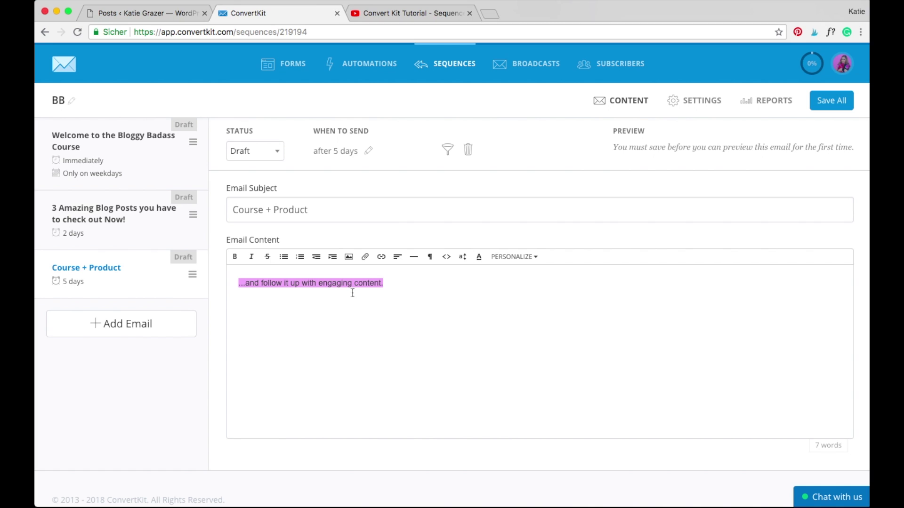
{"action": "left_click", "coordinate": [530, 353]}
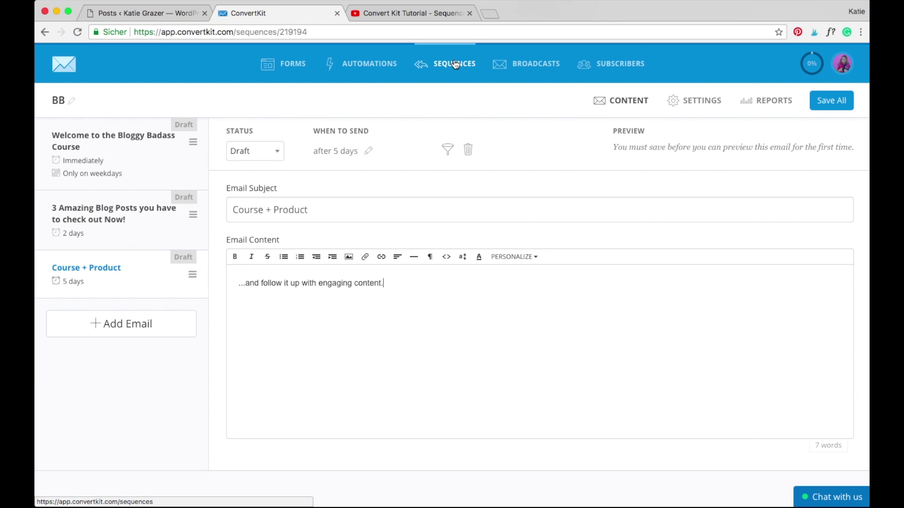
{"action": "left_click", "coordinate": [839, 104]}
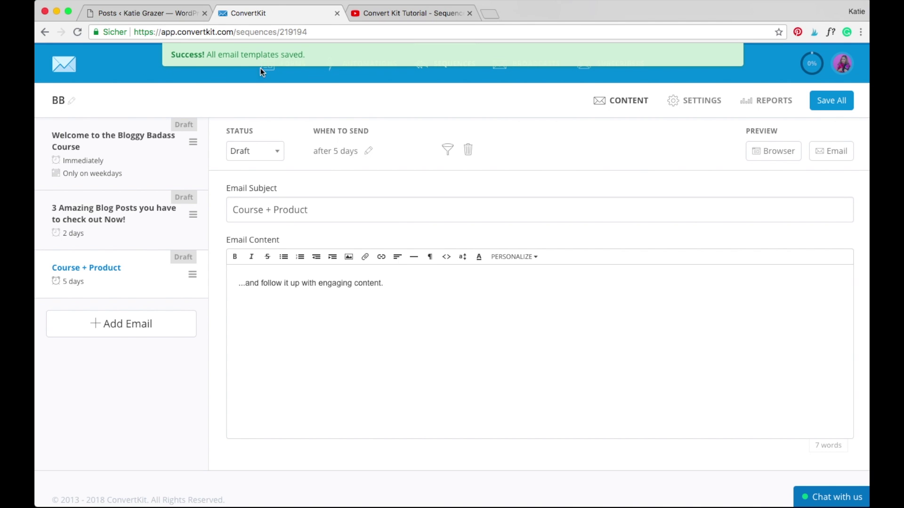
{"action": "left_click", "coordinate": [462, 66]}
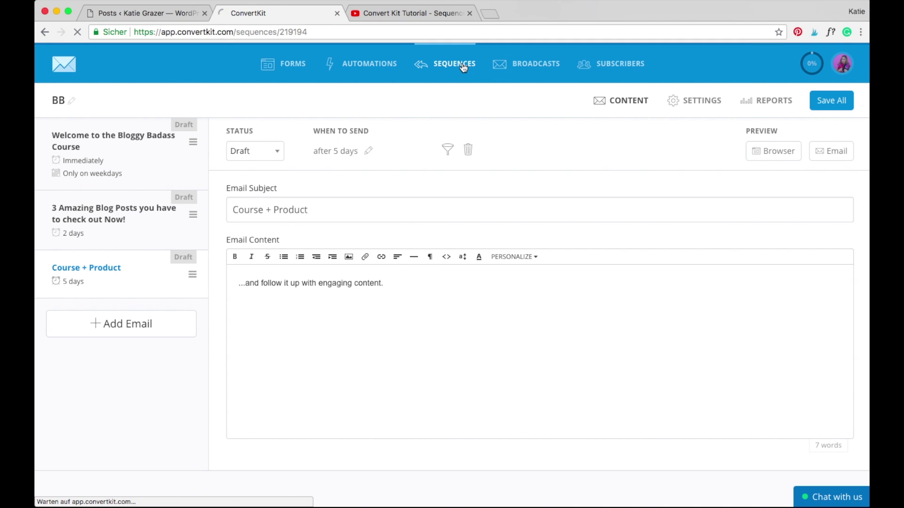